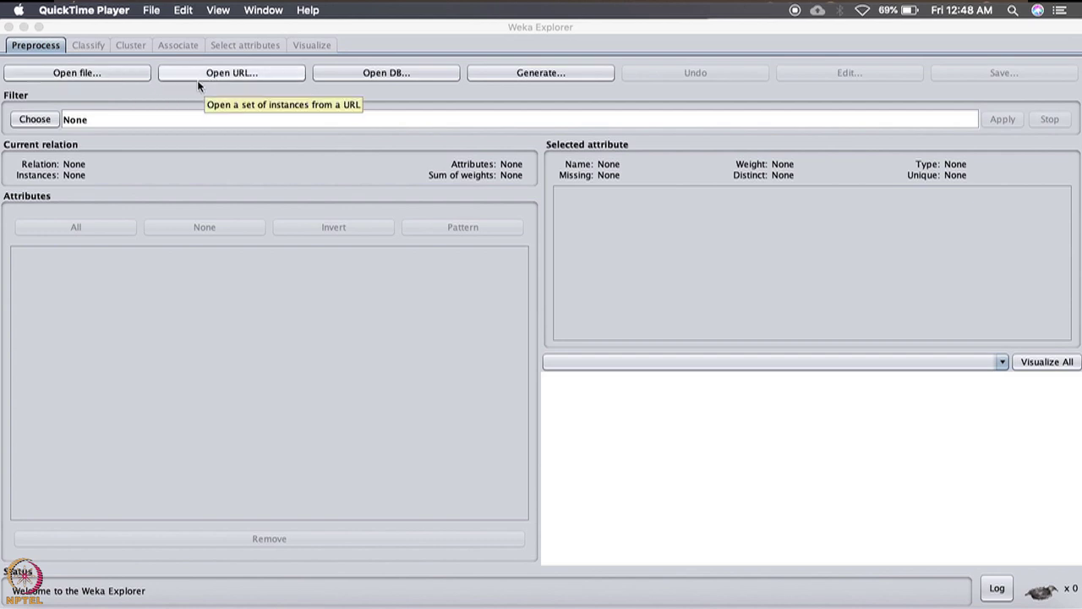
Load the test.arff dataset from the wekafiles folder.
{"action": "left_click", "coordinate": [131, 75]}
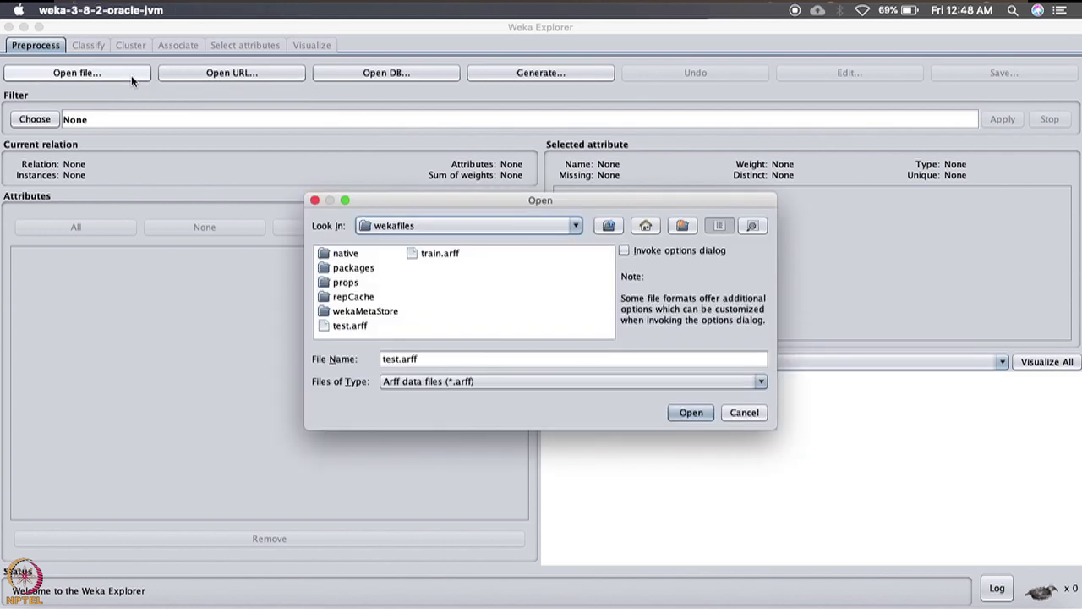
{"action": "left_click", "coordinate": [346, 327]}
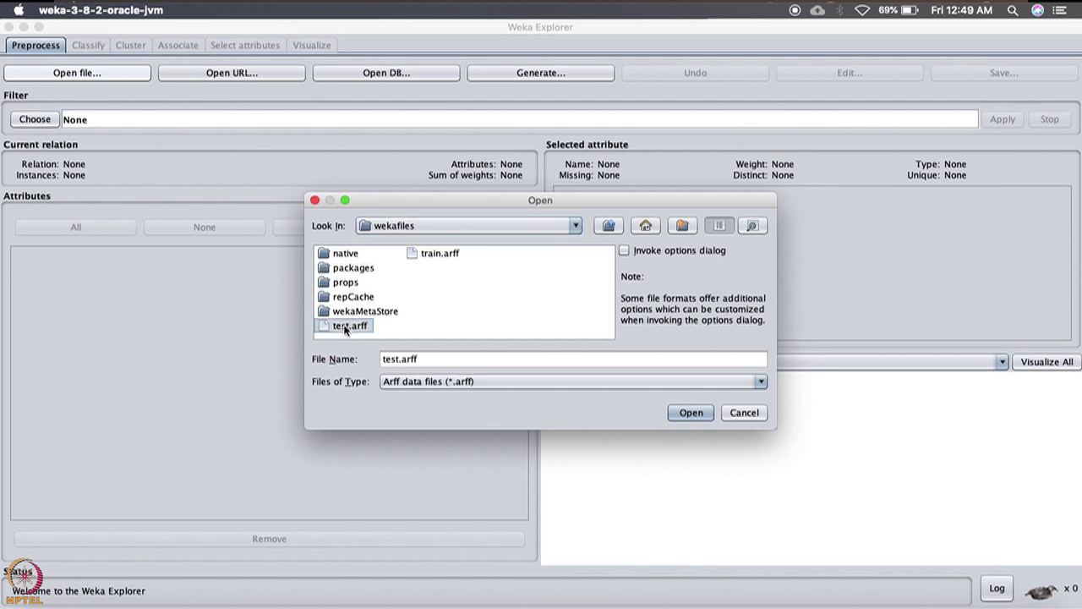
{"action": "left_click", "coordinate": [689, 414]}
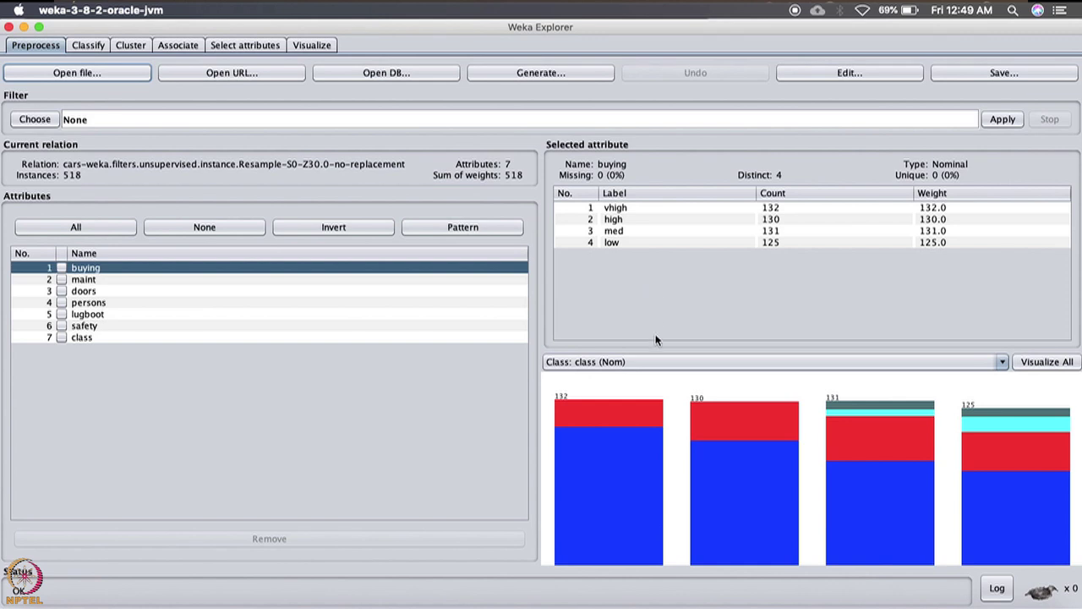
Set the class attribute that colours the attribute histogram to safety (Nom).
{"action": "left_click", "coordinate": [647, 362]}
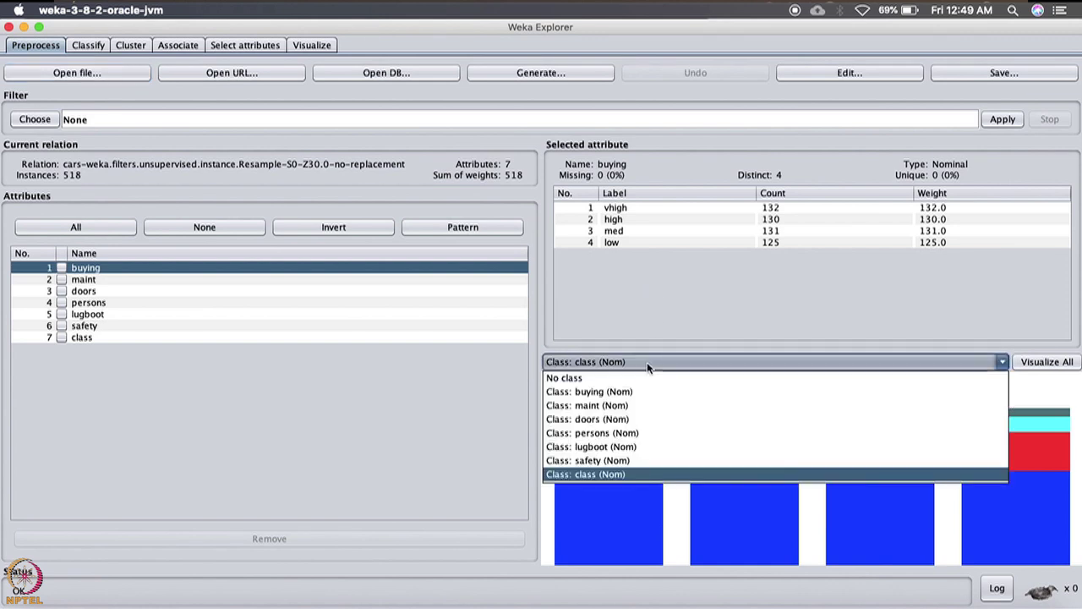
{"action": "left_click", "coordinate": [647, 362]}
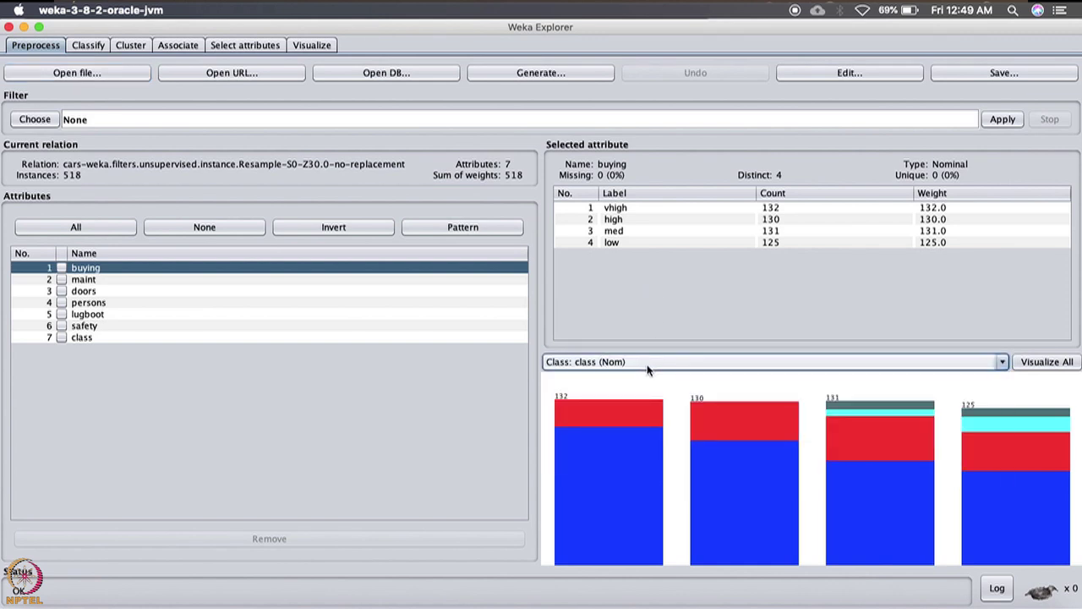
{"action": "left_click", "coordinate": [649, 368]}
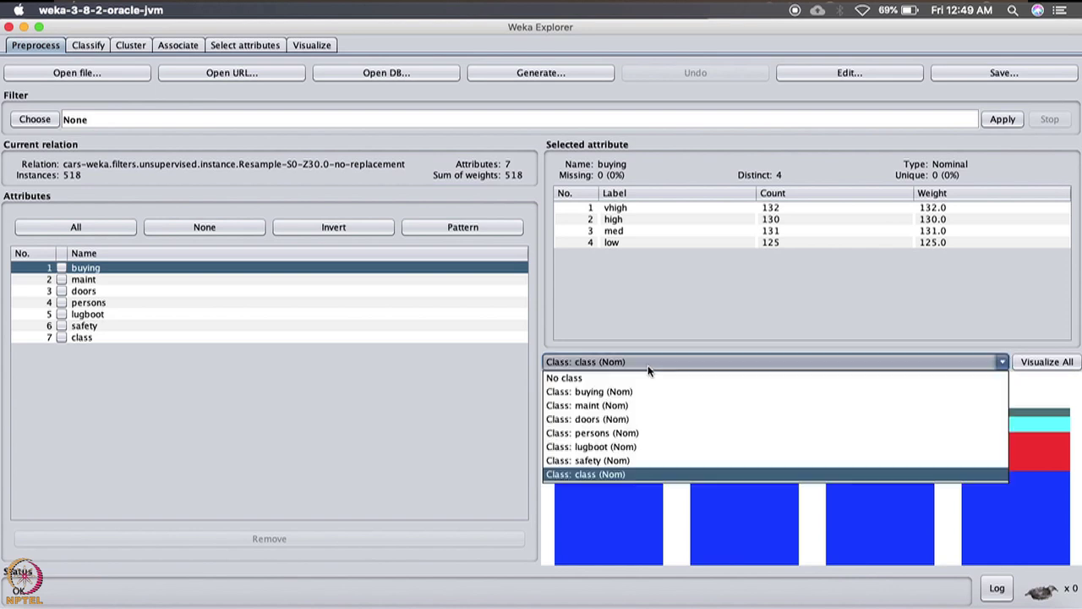
{"action": "left_click", "coordinate": [615, 460]}
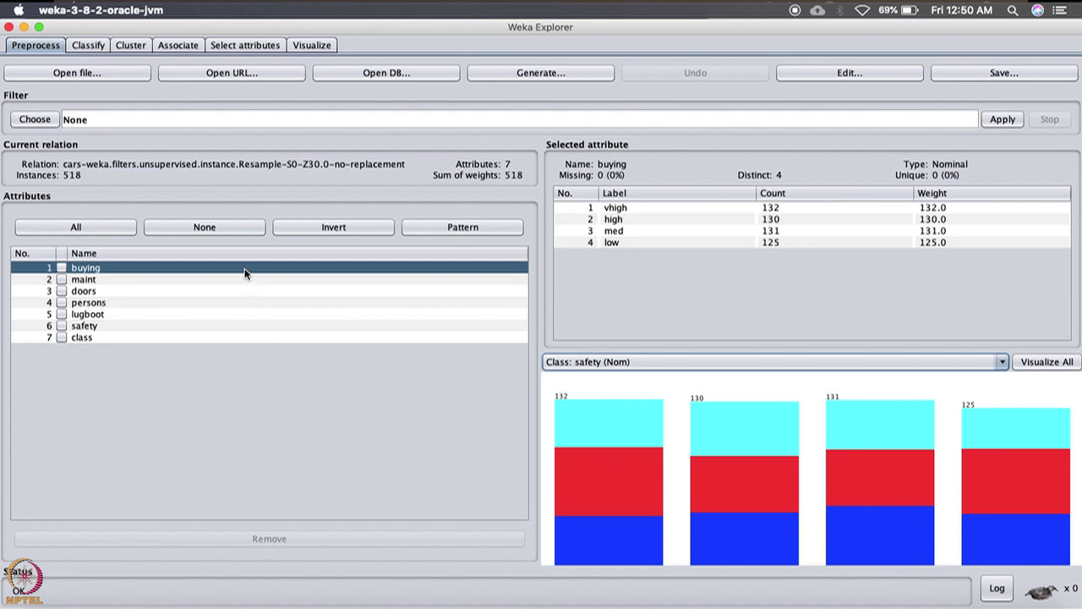
Inspect the value counts and histograms of the maint, doors, persons, lugboot, safety and class attributes one by one.
{"action": "left_click", "coordinate": [214, 290]}
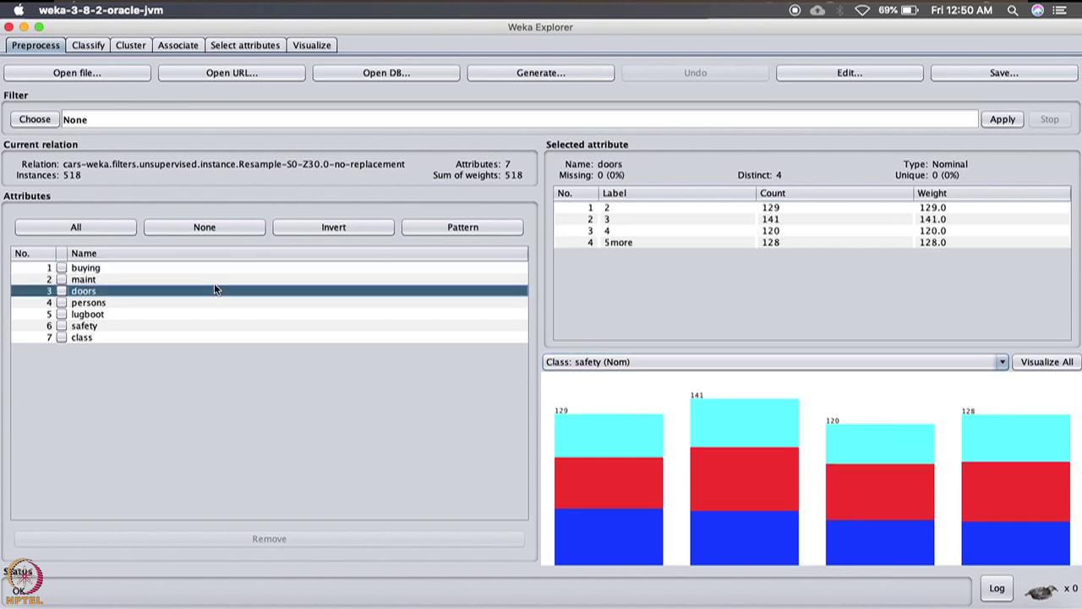
{"action": "left_click", "coordinate": [210, 280]}
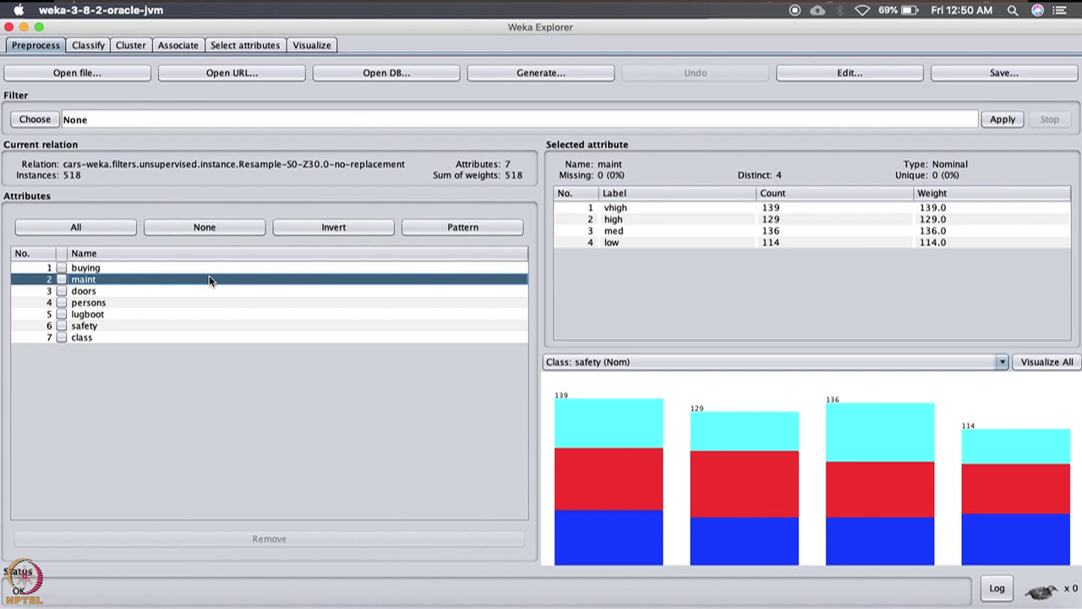
{"action": "left_click", "coordinate": [191, 297]}
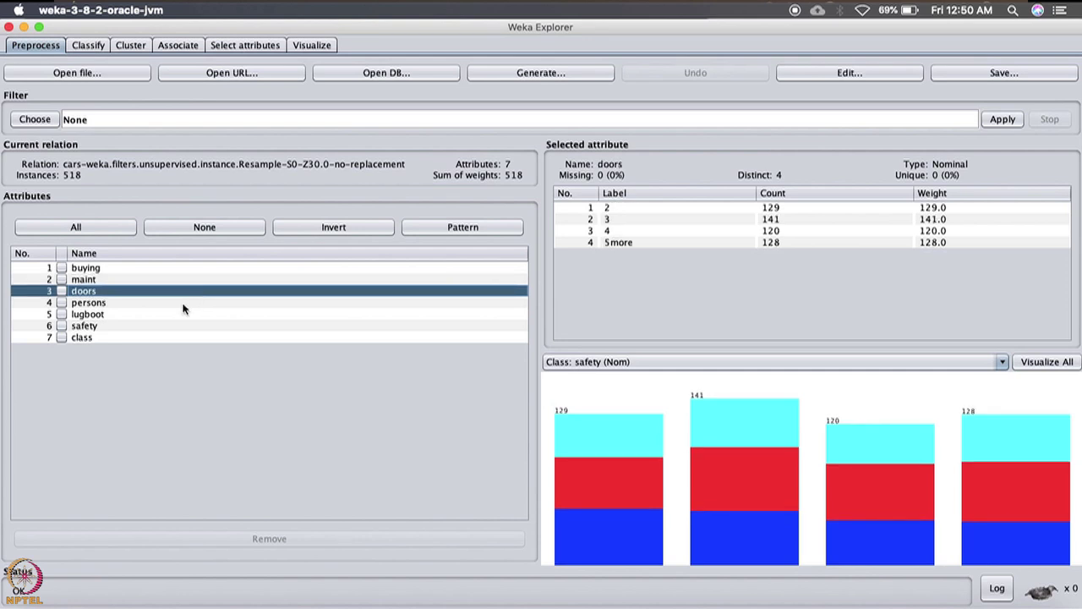
{"action": "left_click", "coordinate": [185, 308]}
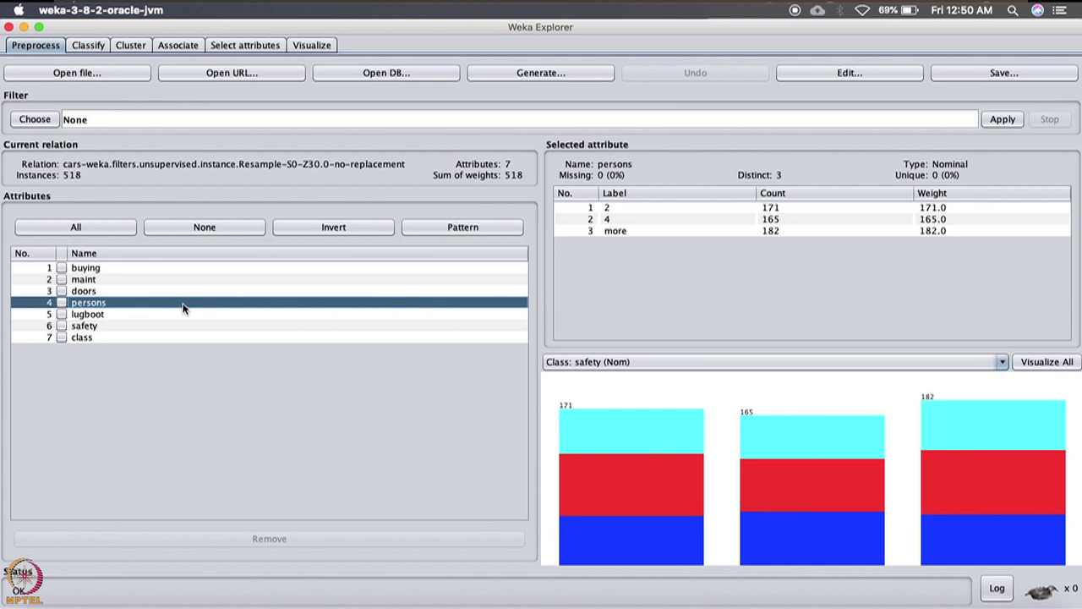
{"action": "left_click", "coordinate": [180, 313]}
{"action": "left_click", "coordinate": [175, 326]}
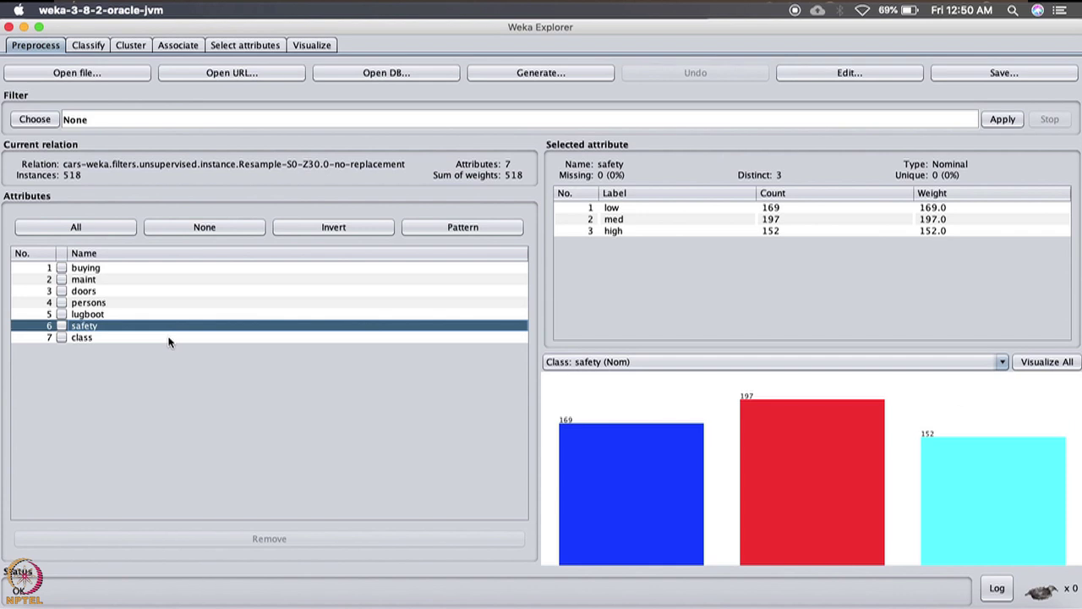
{"action": "left_click", "coordinate": [169, 338]}
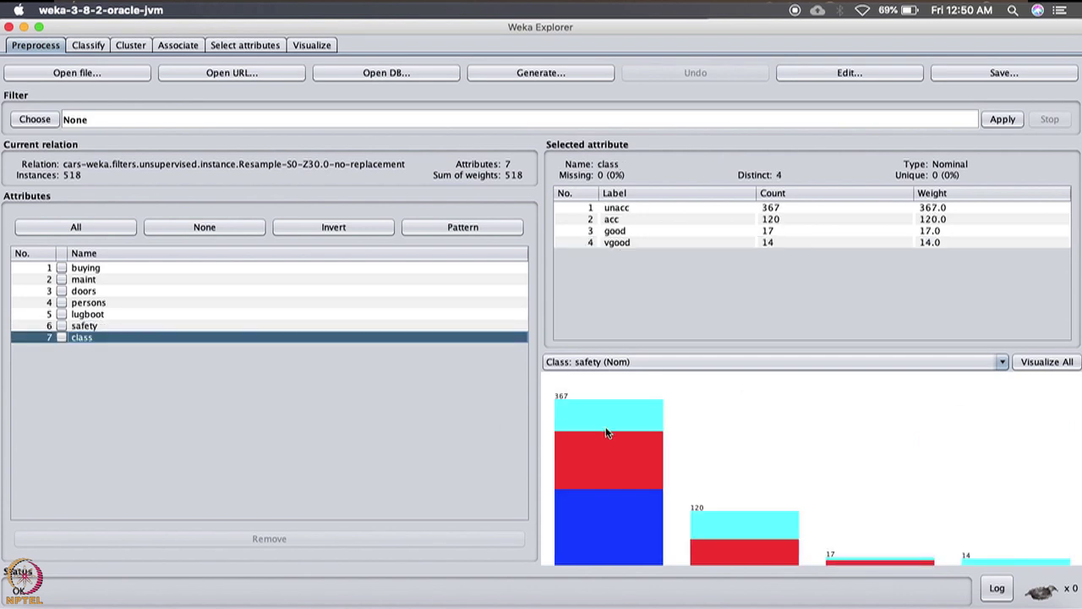
Visualize the histograms of all attributes together, examine the safety bars, and return to the dataset overview.
{"action": "left_click", "coordinate": [1040, 365]}
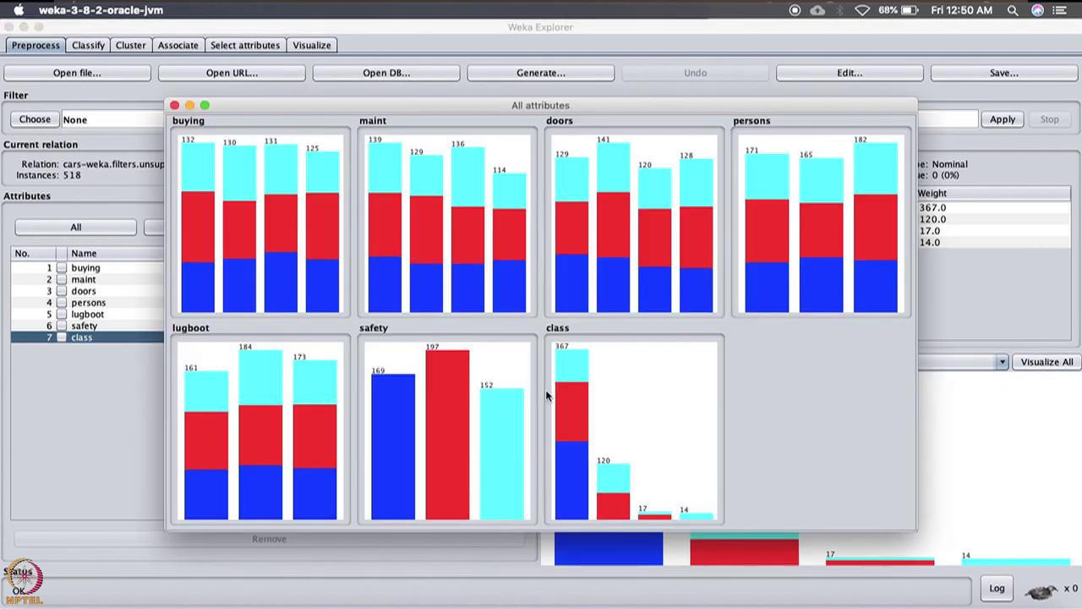
{"action": "mouse_move", "coordinate": [429, 378]}
{"action": "mouse_move", "coordinate": [428, 418]}
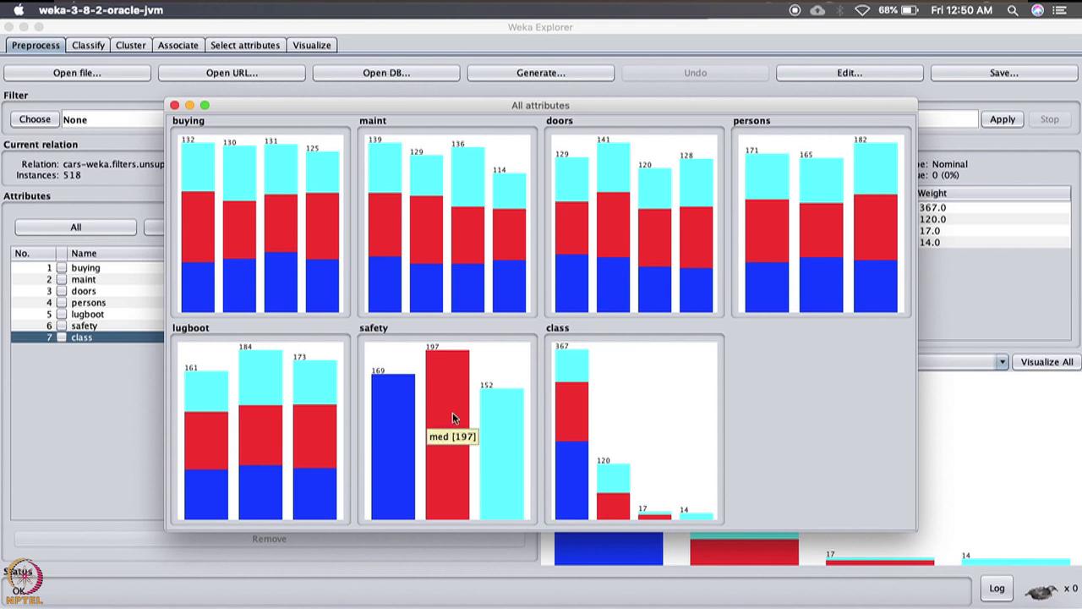
{"action": "mouse_move", "coordinate": [499, 439]}
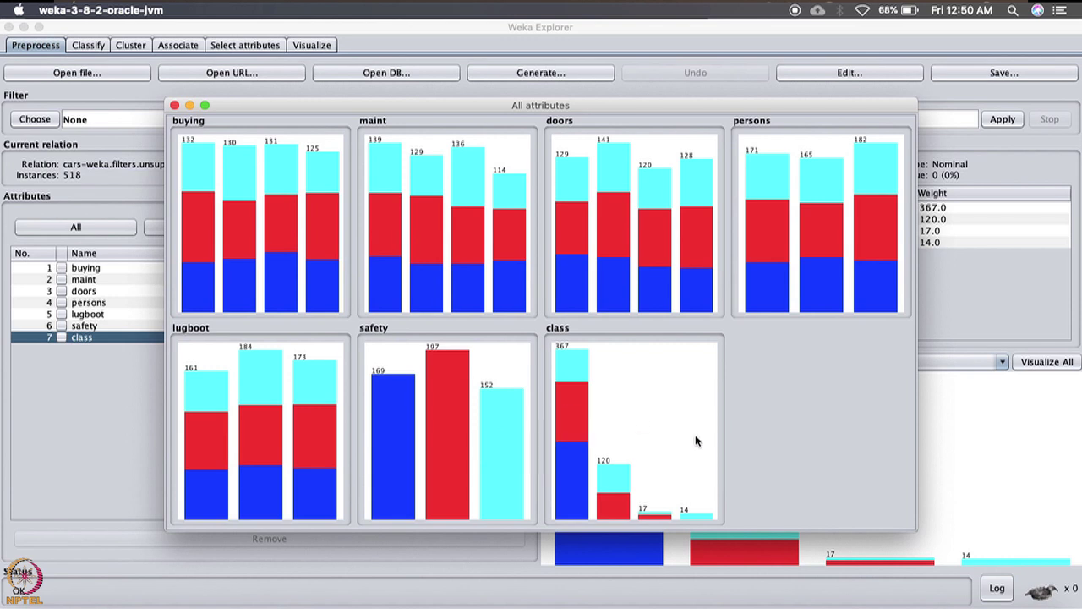
{"action": "left_click", "coordinate": [979, 472]}
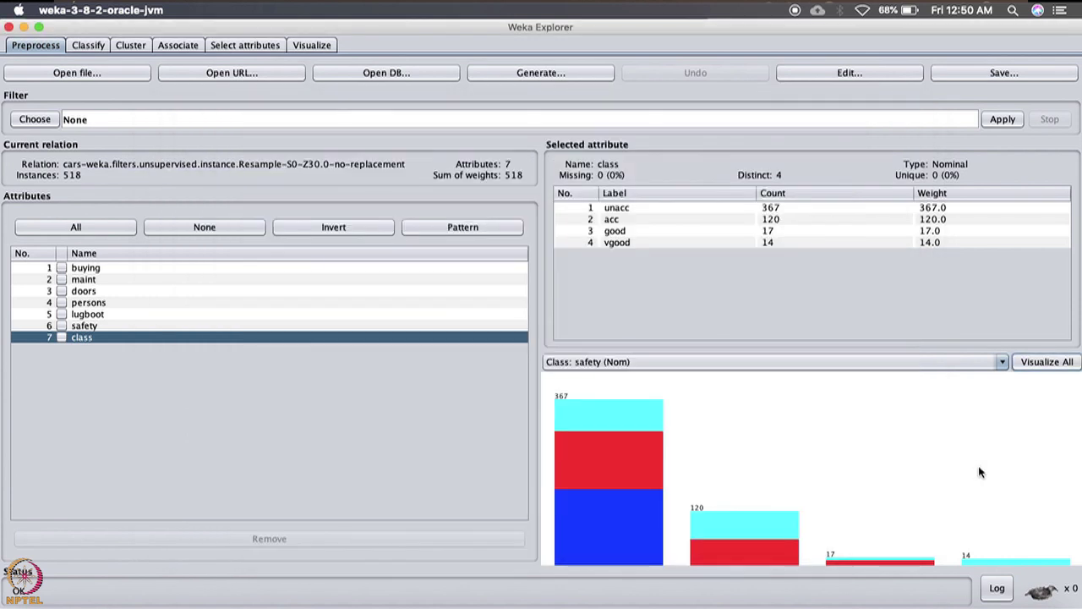
Open the dataset for editing, examine the attribute values and class labels of its instances, and accept the viewer unedited.
{"action": "left_click", "coordinate": [856, 74]}
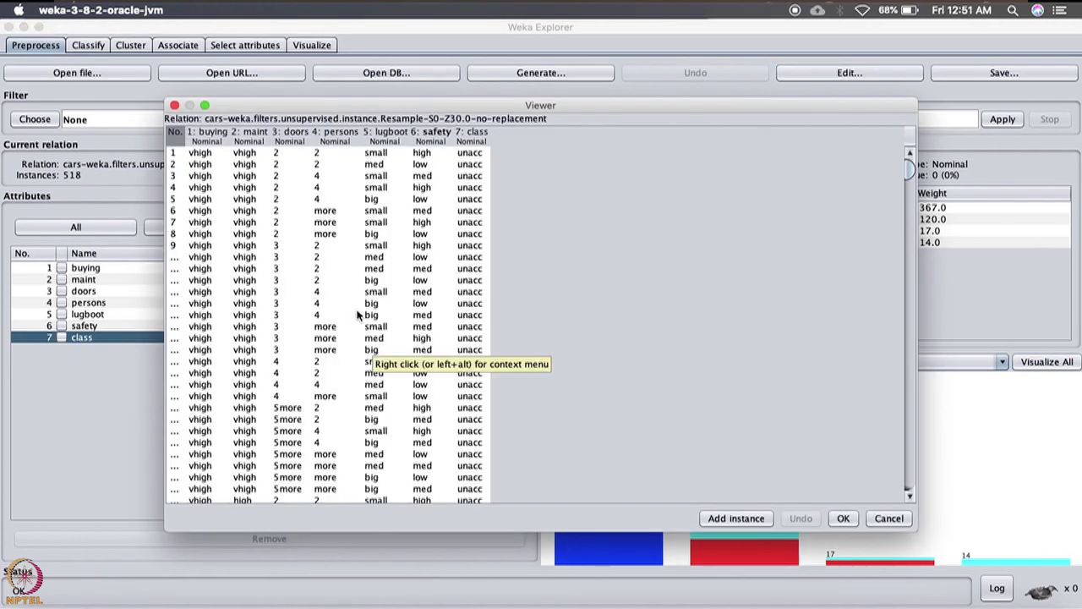
{"action": "scroll", "coordinate": [357, 314], "scroll_direction": "down", "scroll_amount": 3}
{"action": "scroll", "coordinate": [357, 314], "scroll_direction": "down", "scroll_amount": 1}
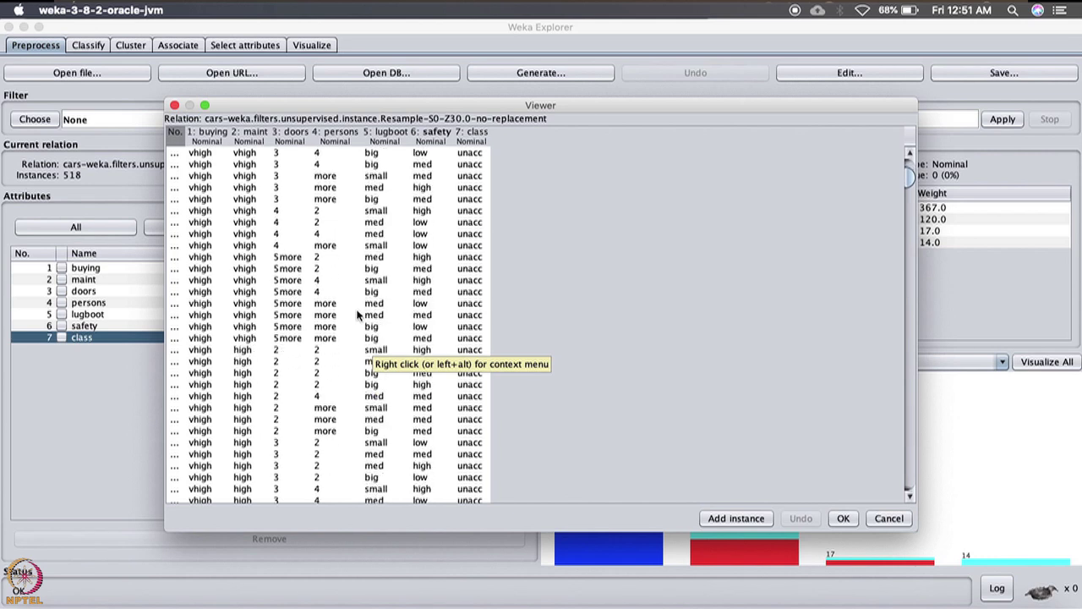
{"action": "scroll", "coordinate": [356, 315], "scroll_direction": "down", "scroll_amount": 4}
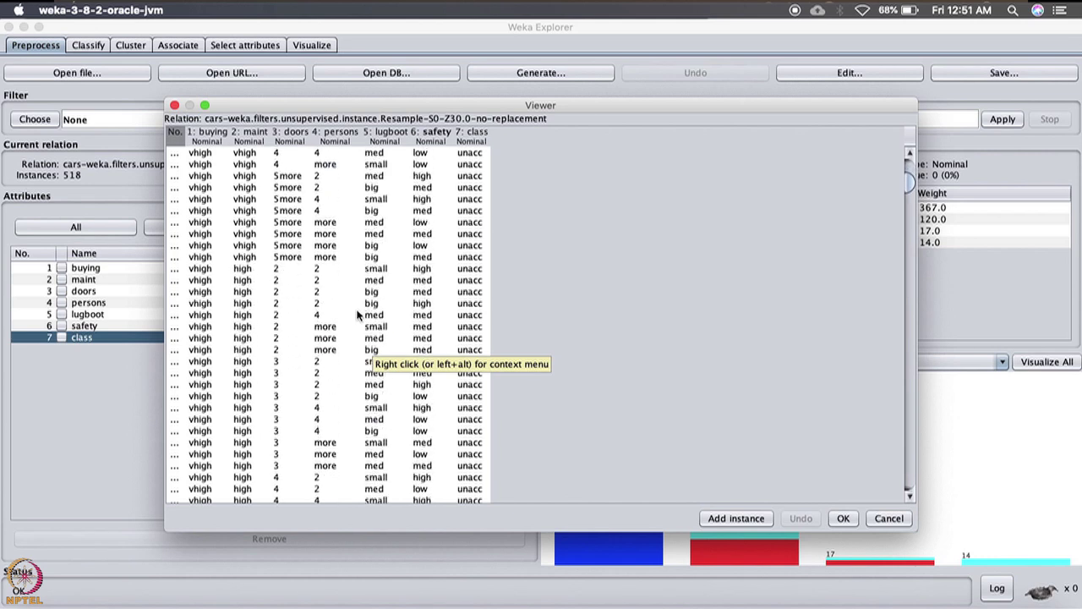
{"action": "scroll", "coordinate": [357, 314], "scroll_direction": "down", "scroll_amount": 3}
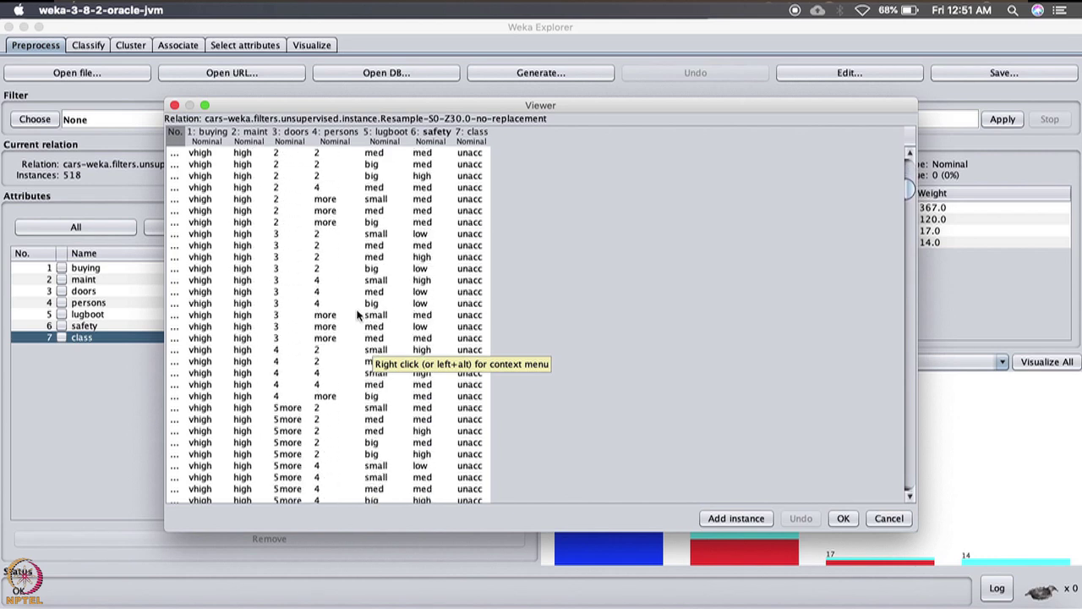
{"action": "scroll", "coordinate": [357, 314], "scroll_direction": "down", "scroll_amount": 1}
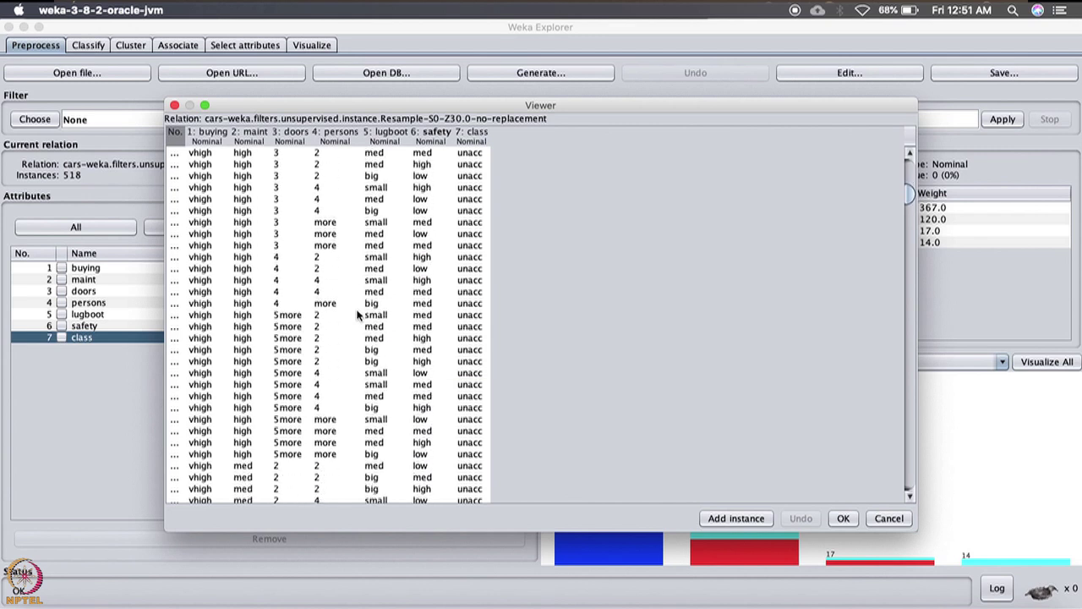
{"action": "scroll", "coordinate": [357, 315], "scroll_direction": "down", "scroll_amount": 2}
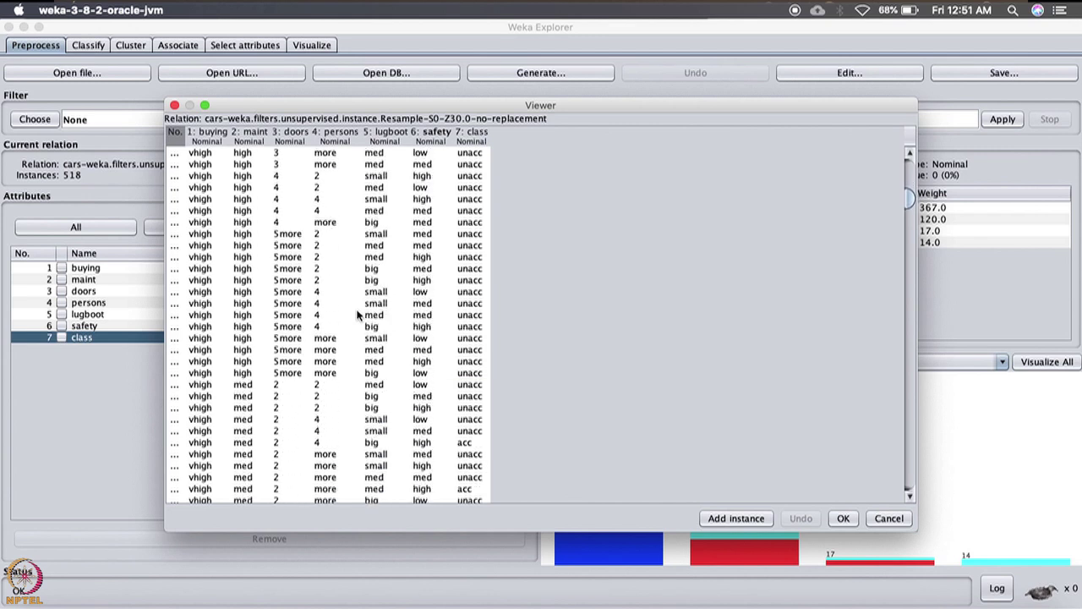
{"action": "scroll", "coordinate": [356, 315], "scroll_direction": "down", "scroll_amount": 1}
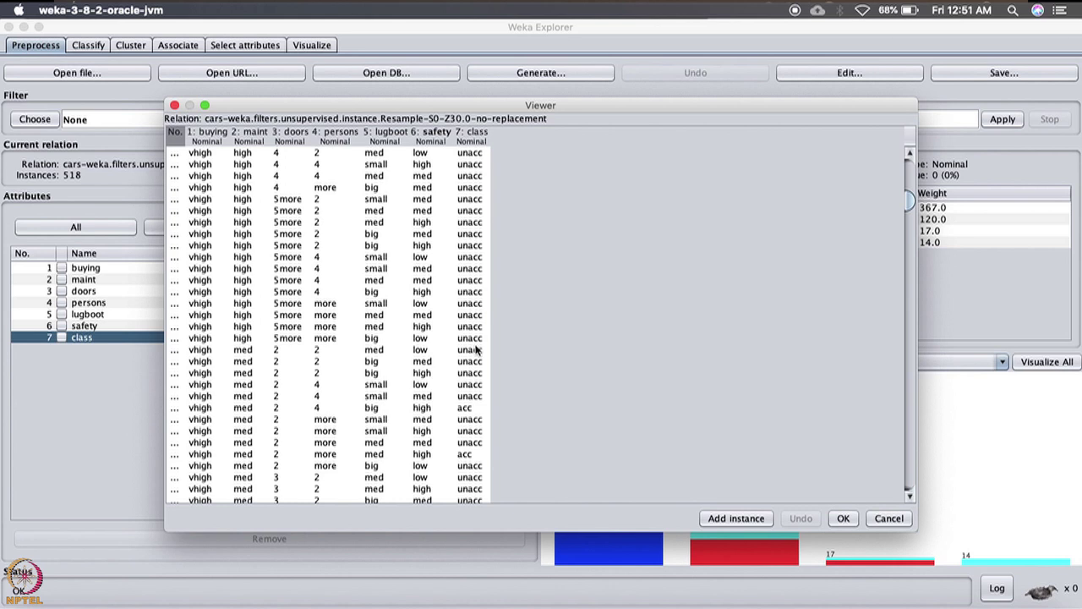
{"action": "scroll", "coordinate": [469, 433], "scroll_direction": "down", "scroll_amount": 4}
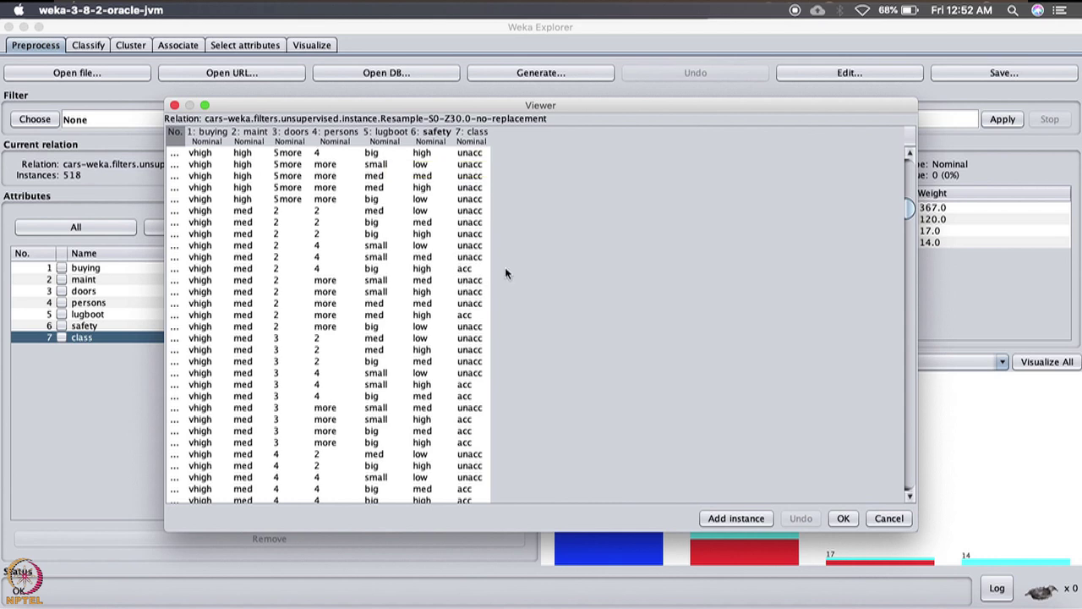
{"action": "left_click", "coordinate": [848, 520]}
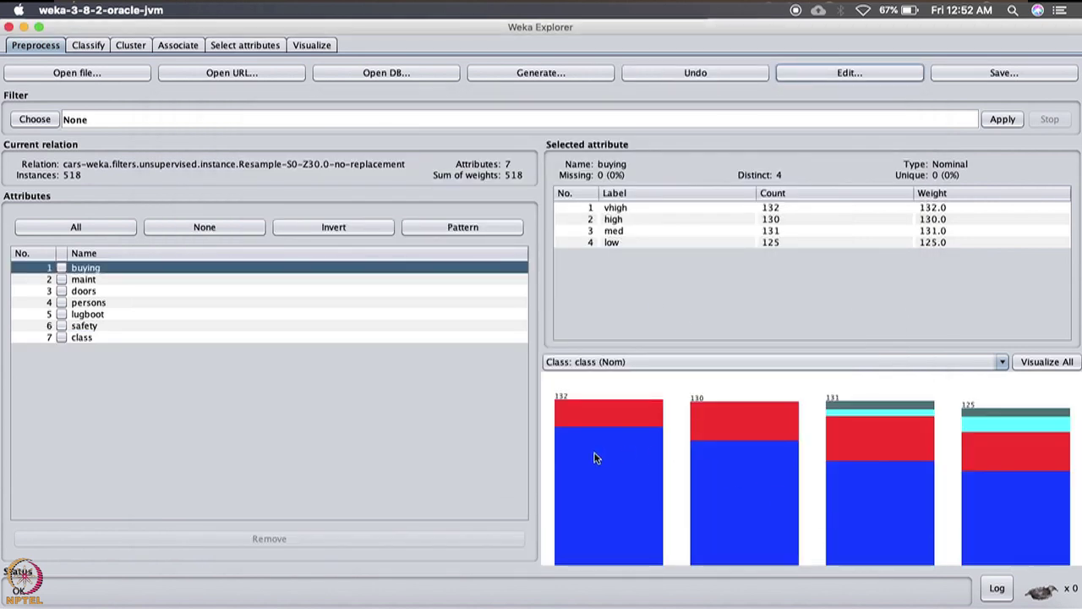
Choose the J48 decision tree from the trees group as the classifier.
{"action": "left_click", "coordinate": [89, 45]}
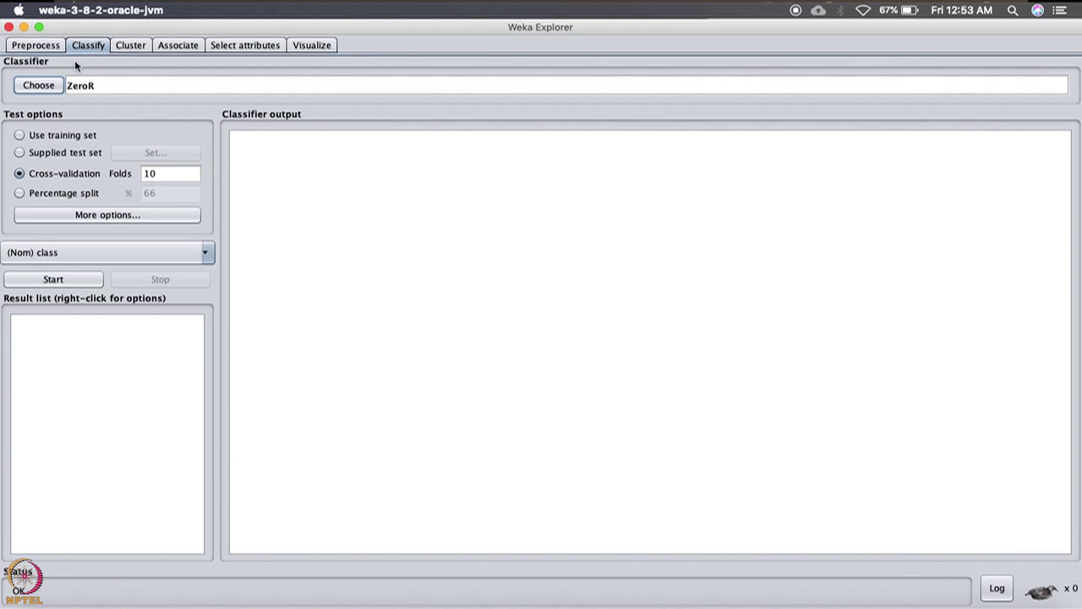
{"action": "left_click", "coordinate": [52, 88]}
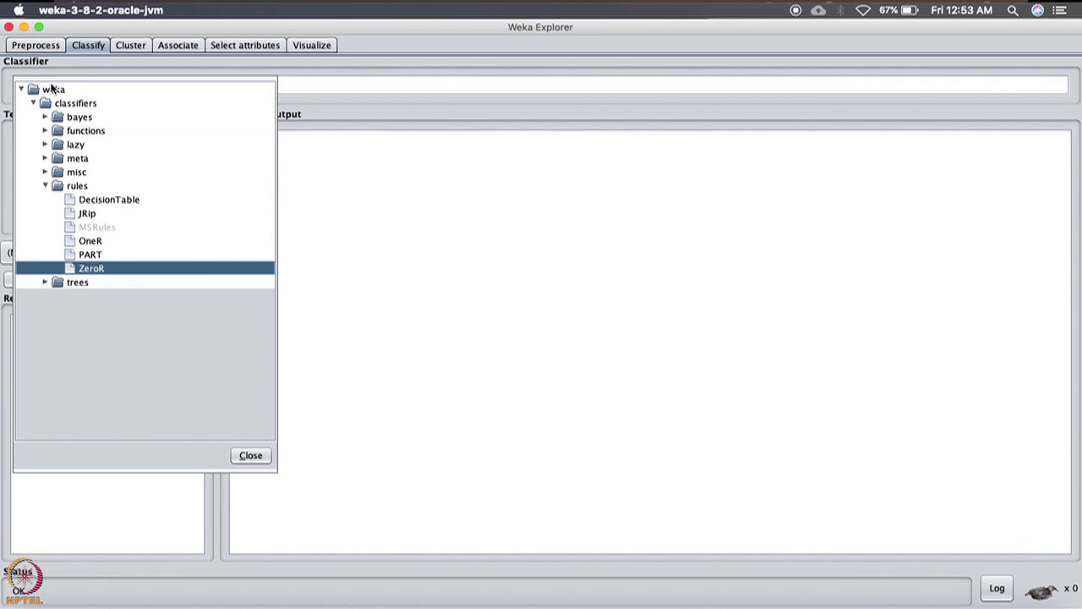
{"action": "left_click", "coordinate": [321, 205]}
{"action": "left_click", "coordinate": [41, 88]}
{"action": "left_click", "coordinate": [96, 214]}
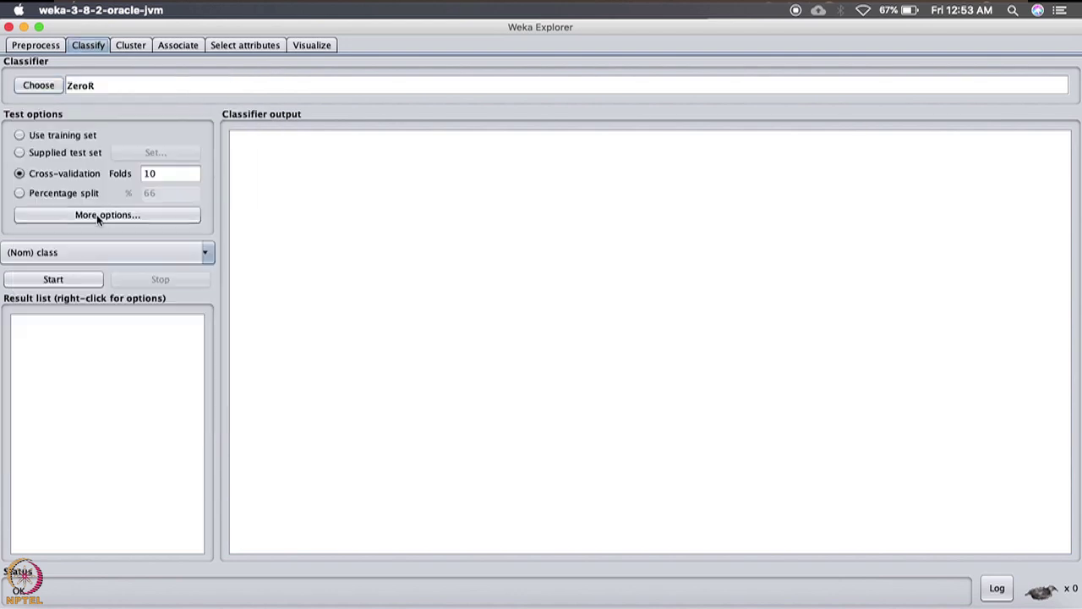
{"action": "left_click", "coordinate": [41, 88]}
{"action": "left_click", "coordinate": [46, 282]}
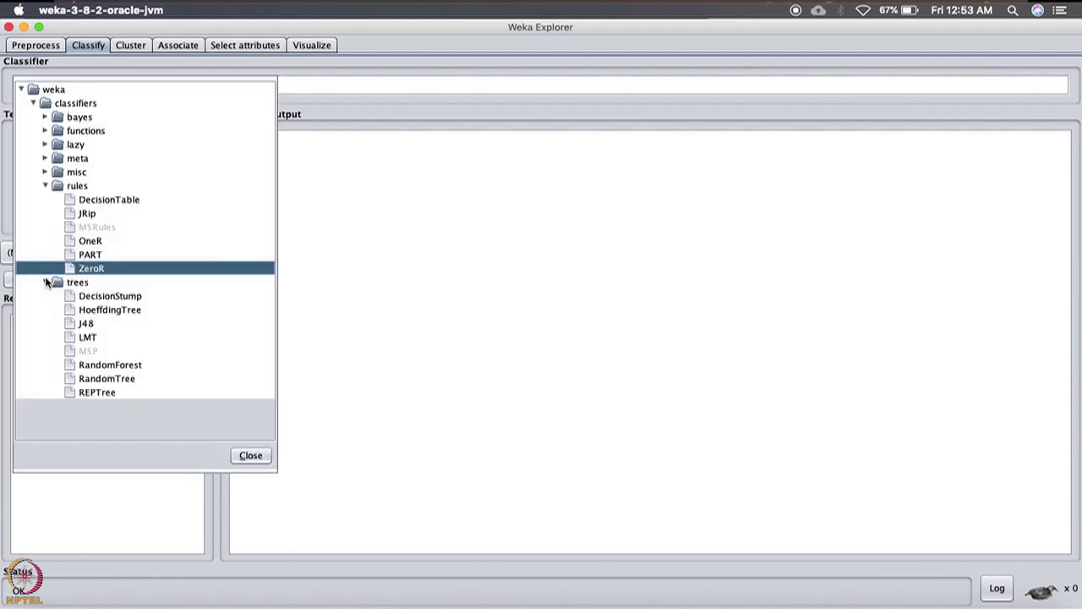
{"action": "left_click", "coordinate": [85, 324]}
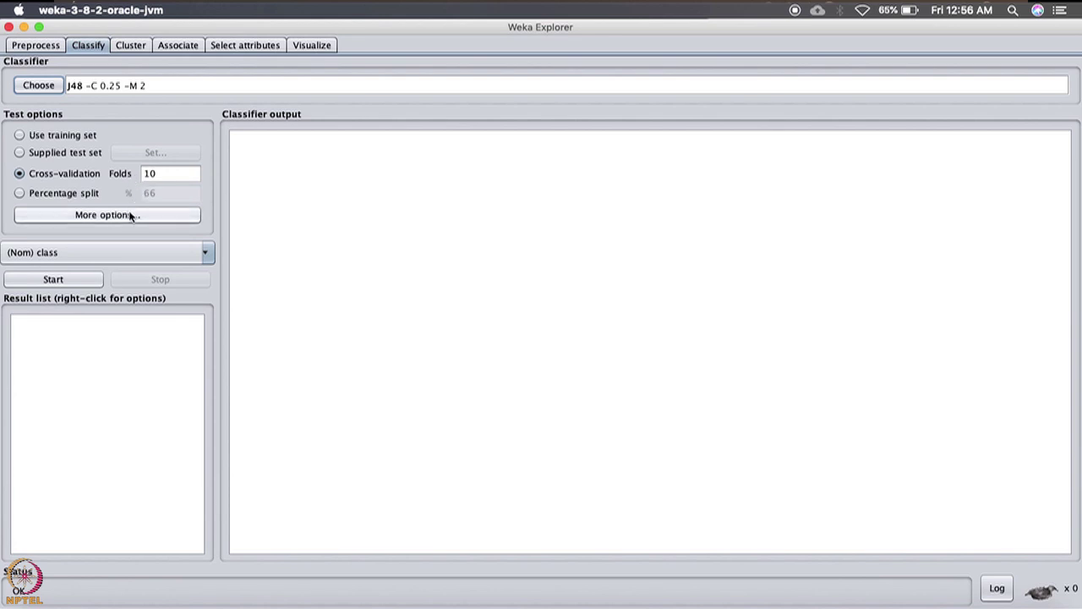
Review the additional classifier evaluation options and accept them with their default settings.
{"action": "left_click", "coordinate": [131, 215]}
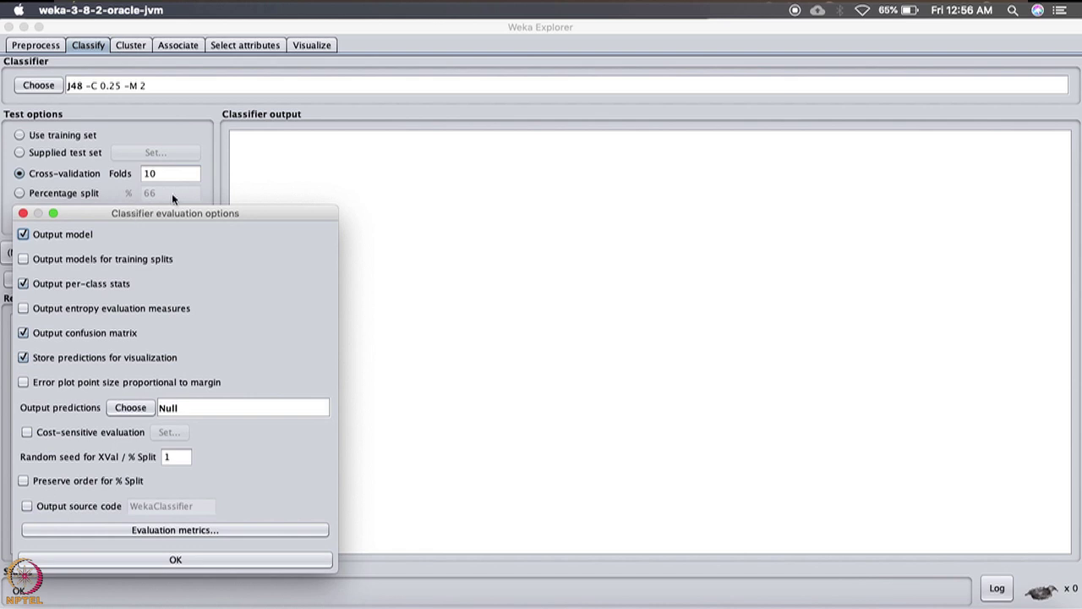
{"action": "left_click", "coordinate": [323, 190]}
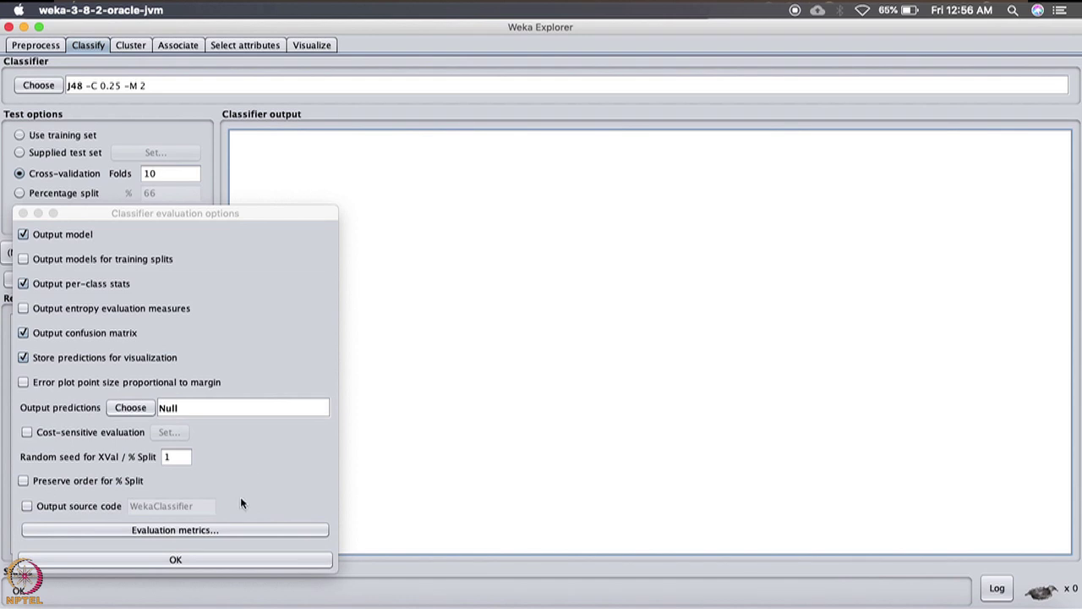
{"action": "left_click", "coordinate": [175, 559]}
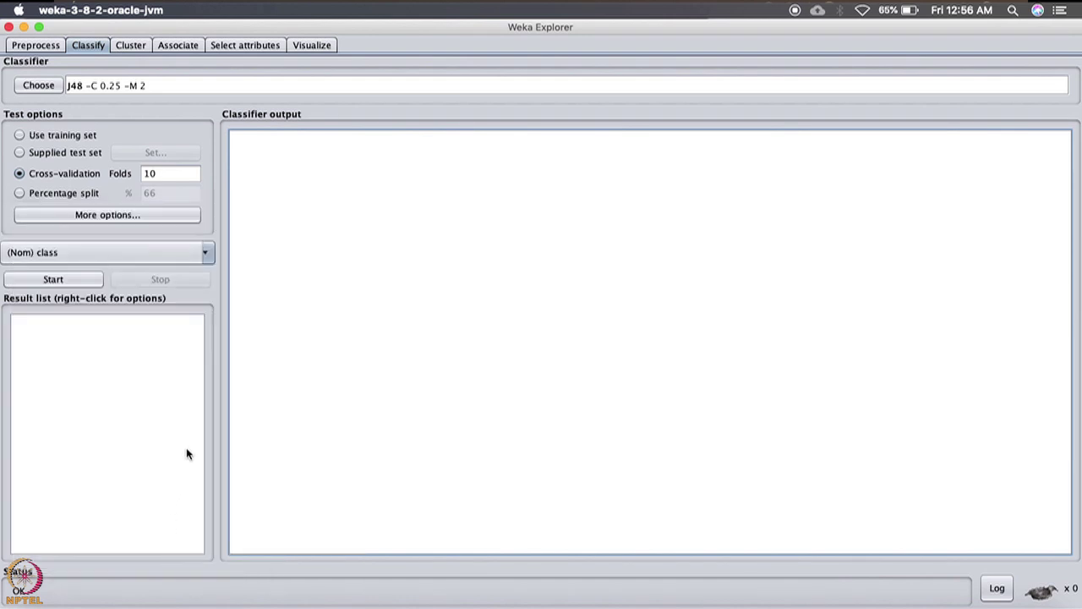
Run J48 with 10-fold cross-validation on the class attribute and review the tree size, evaluation summary and per-class accuracy.
{"action": "left_click", "coordinate": [52, 280]}
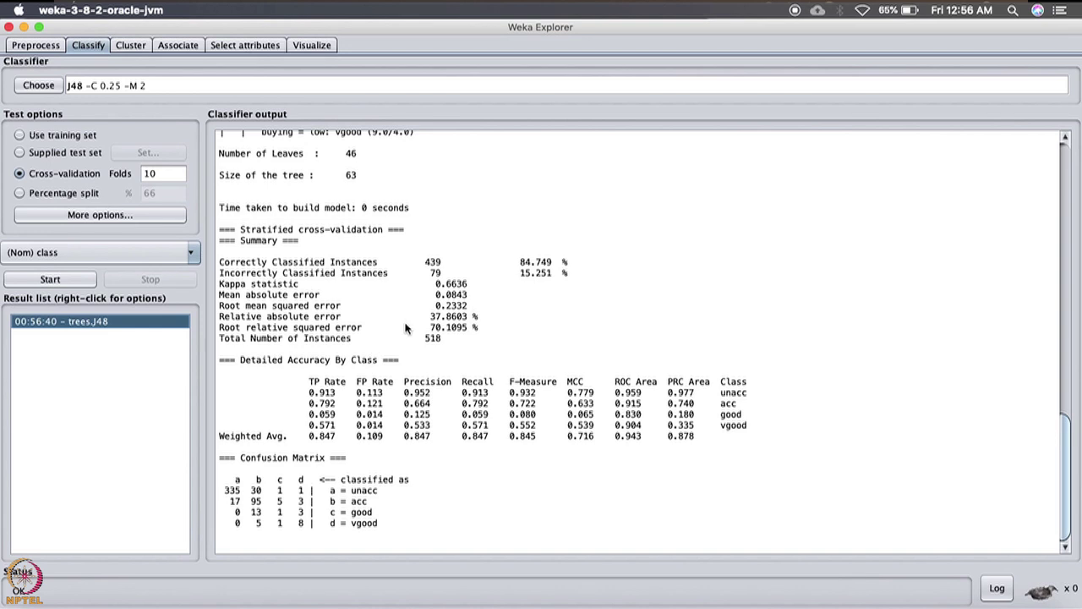
{"action": "scroll", "coordinate": [405, 328], "scroll_direction": "up", "scroll_amount": 3}
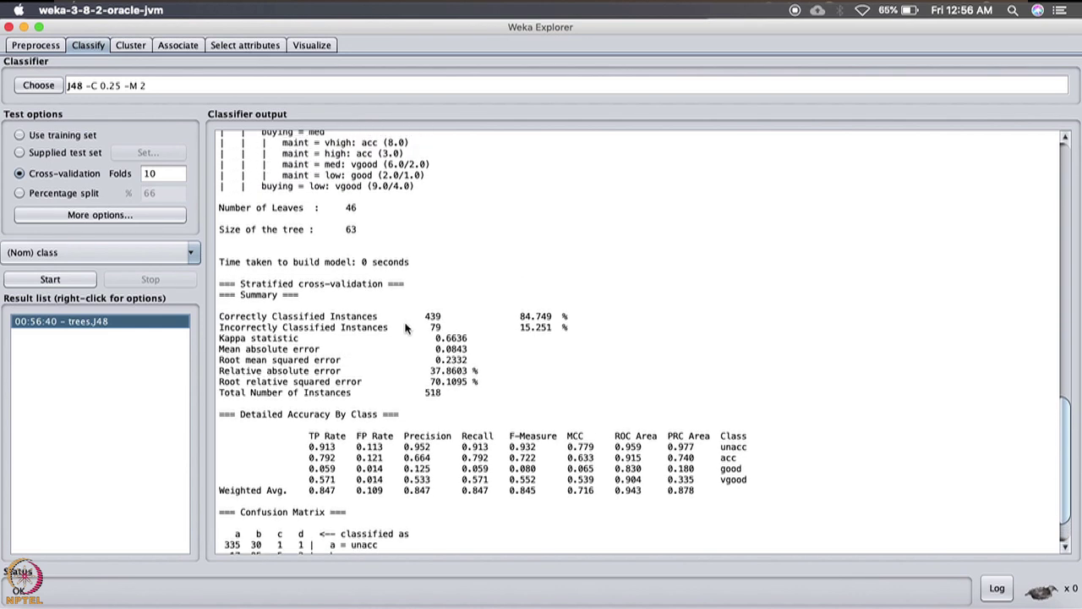
{"action": "scroll", "coordinate": [405, 328], "scroll_direction": "up", "scroll_amount": 3}
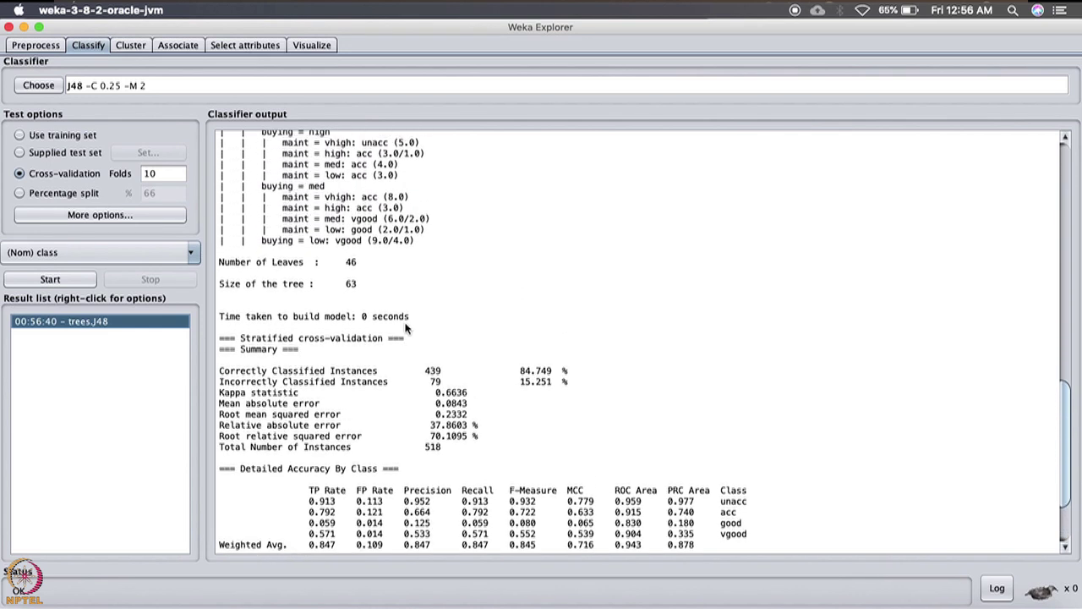
{"action": "scroll", "coordinate": [405, 328], "scroll_direction": "down", "scroll_amount": 2}
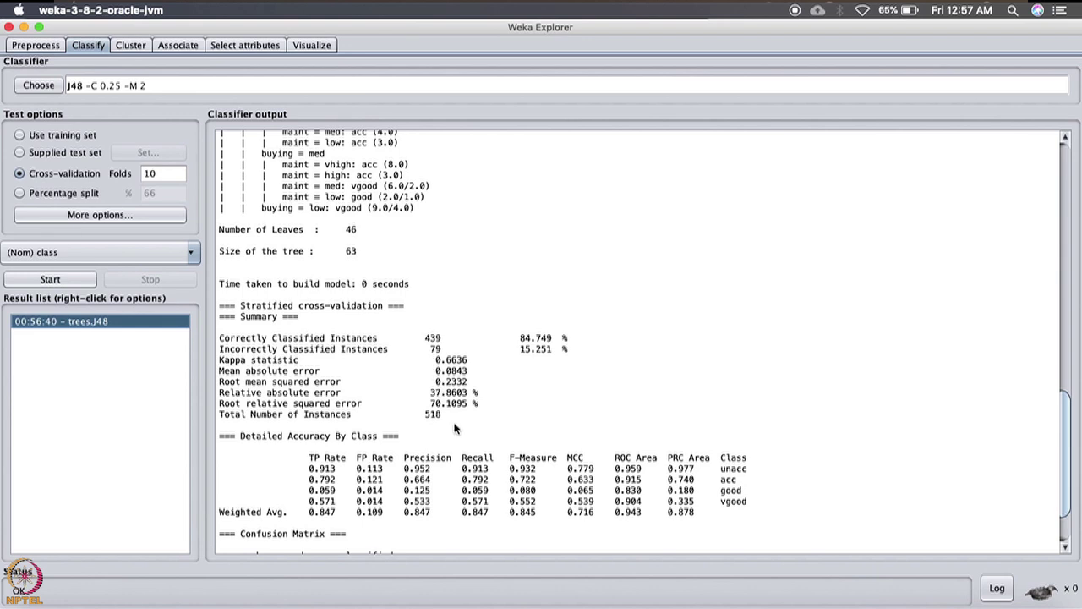
{"action": "scroll", "coordinate": [455, 359], "scroll_direction": "down", "scroll_amount": 4}
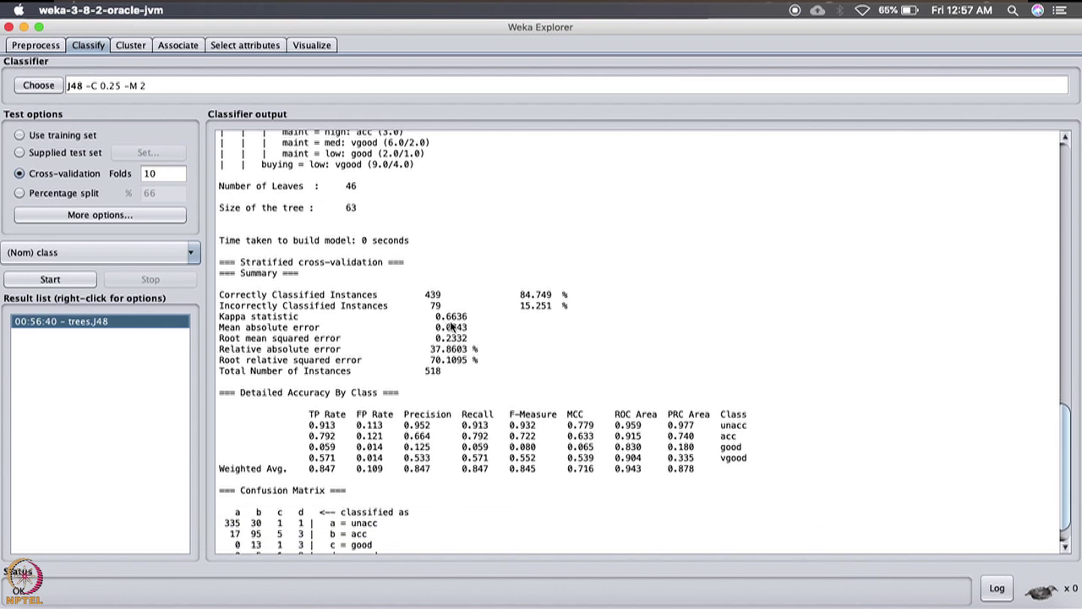